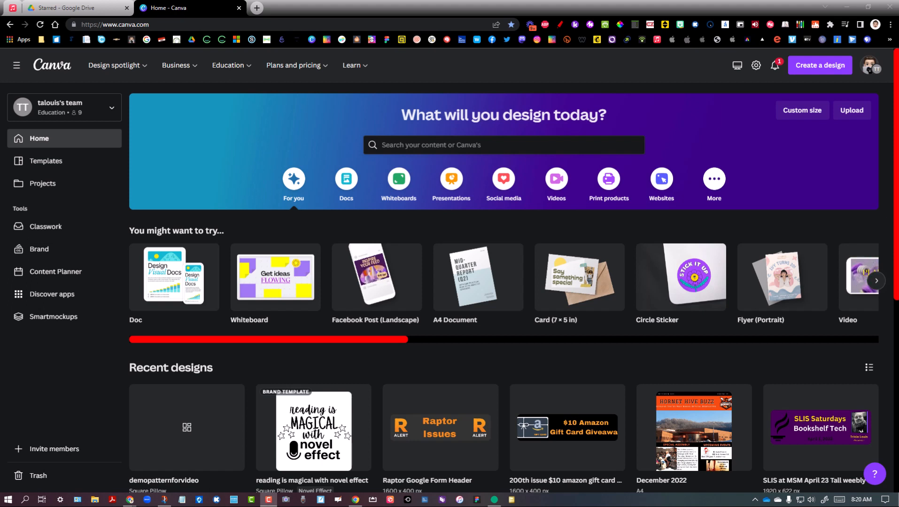
Create a new Square Pillow design by looking up "square" among the design types
{"action": "left_click", "coordinate": [826, 75]}
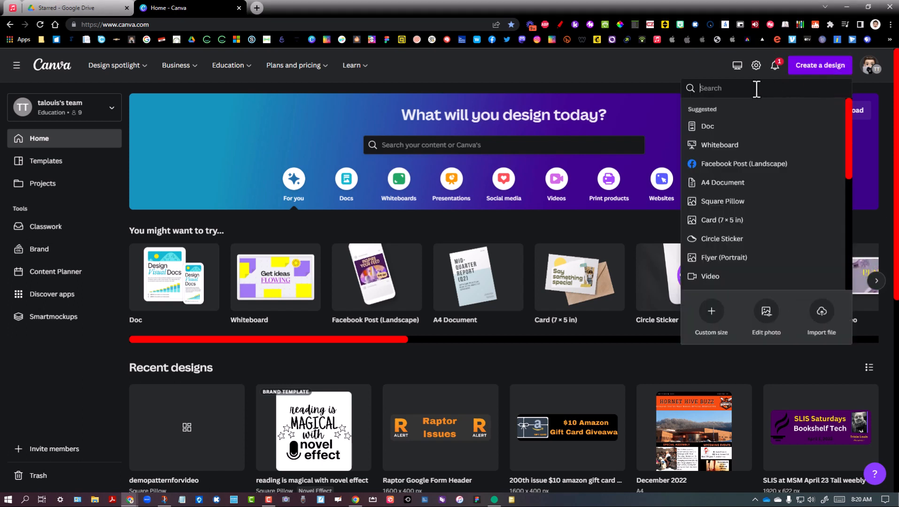
{"action": "type", "text": "square"}
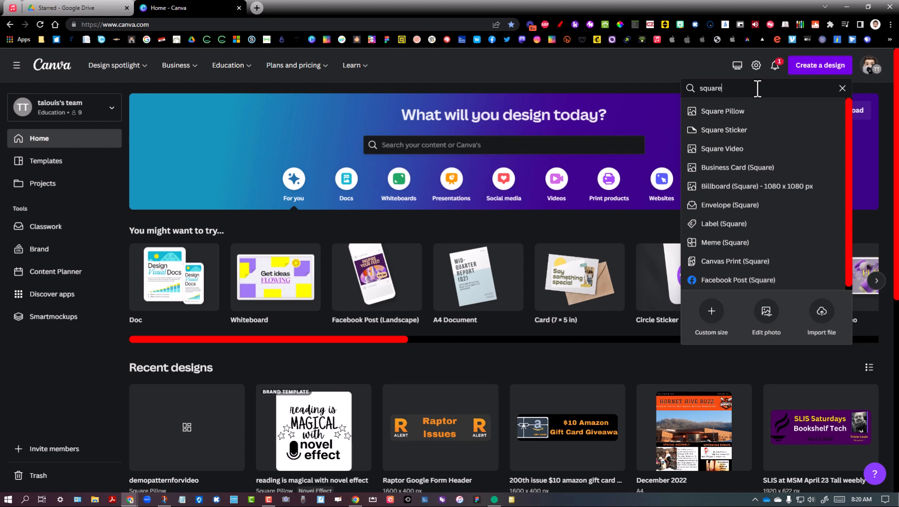
{"action": "left_click", "coordinate": [744, 113]}
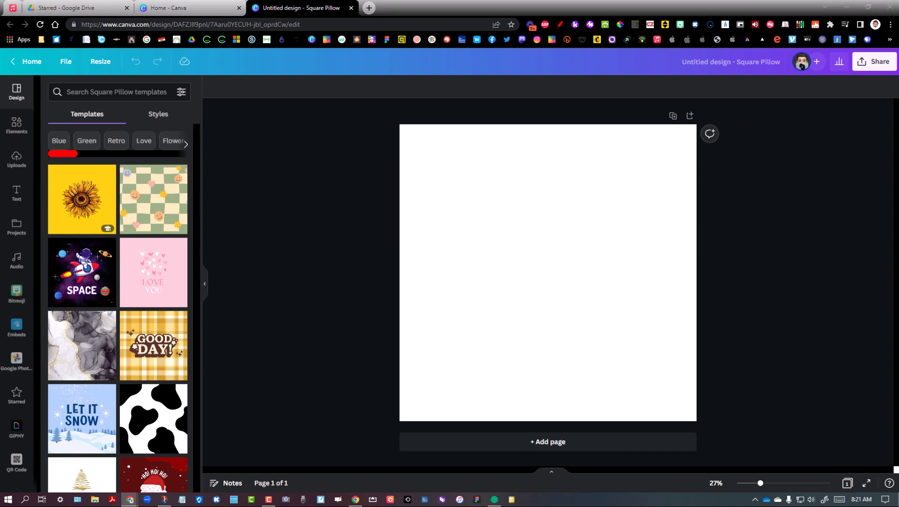
Paste the copied Canva, heart and Cricut artwork onto the blank page and deselect it
{"action": "left_click", "coordinate": [569, 193]}
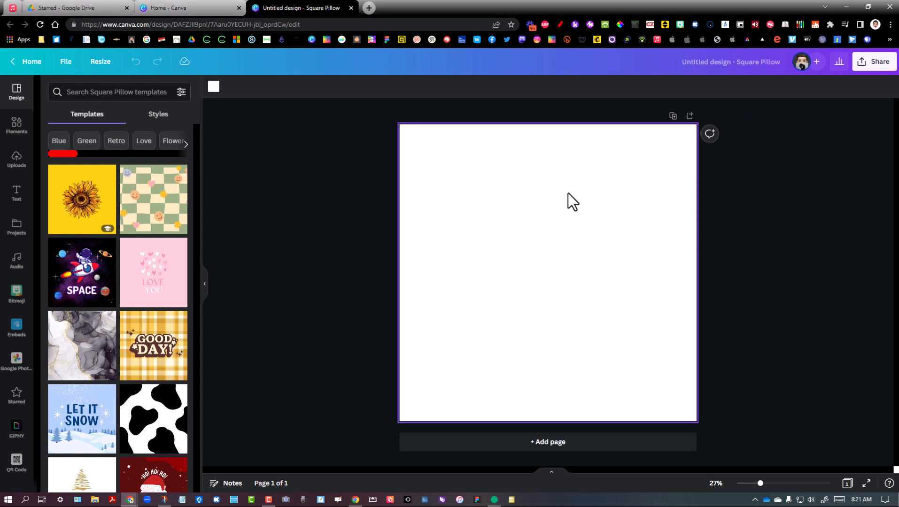
{"action": "key", "text": "ctrl+v"}
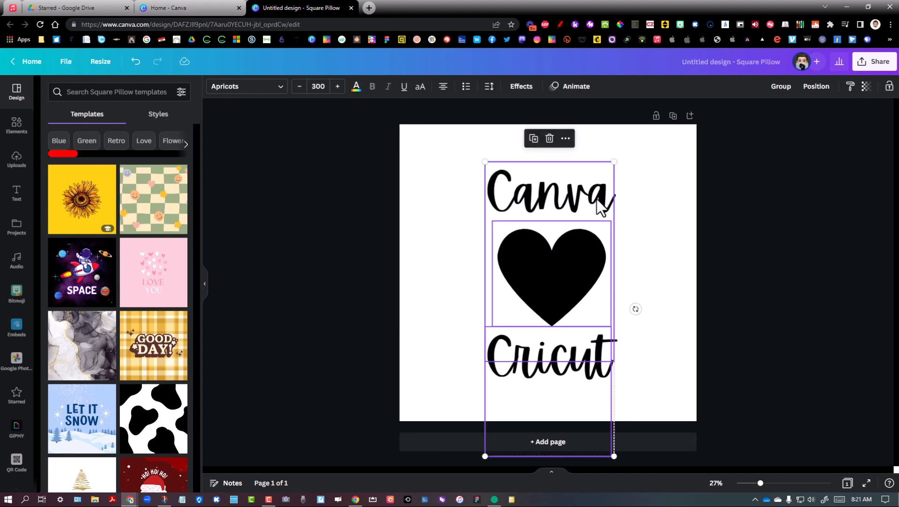
{"action": "left_click", "coordinate": [783, 242]}
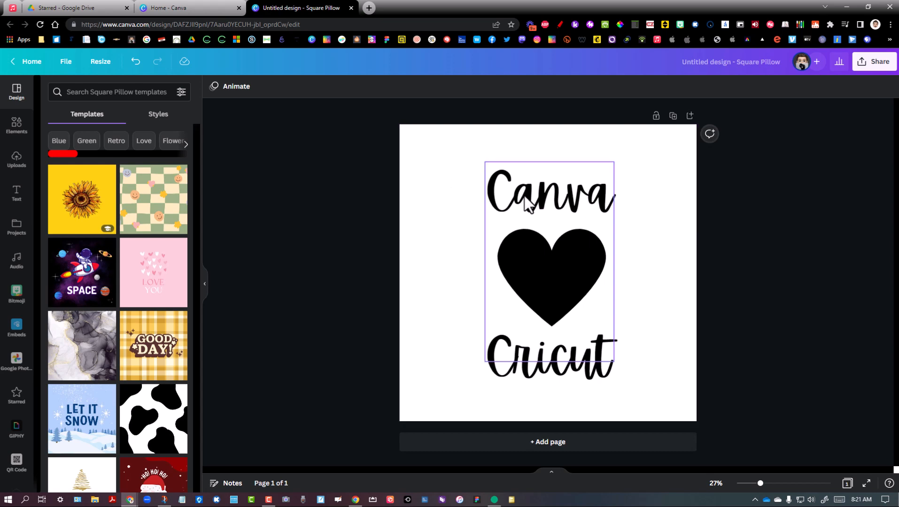
{"action": "key", "text": "ctrl"}
{"action": "key", "text": "ctrl"}
{"action": "key", "text": "ctrl"}
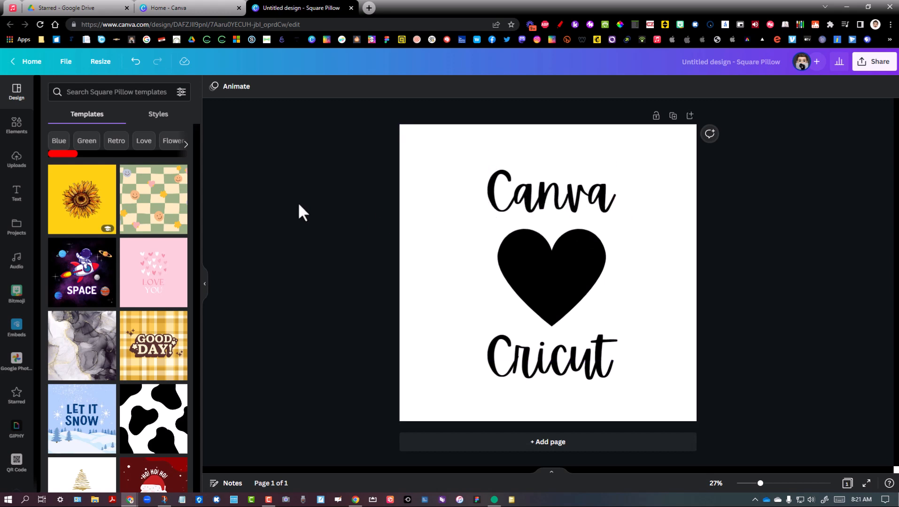
Rename the design as CanvaLoveCricut
{"action": "left_click", "coordinate": [717, 63]}
{"action": "key", "text": "BackSpace"}
{"action": "type", "text": "Canva"}
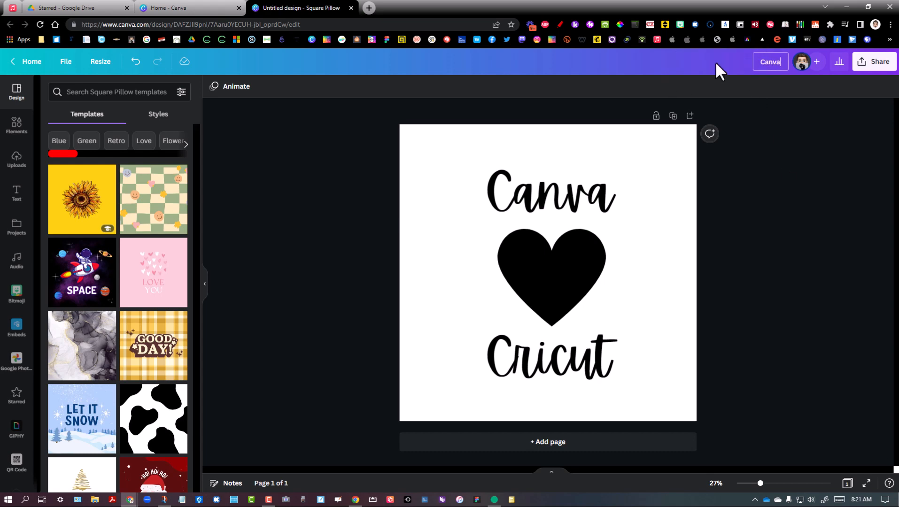
{"action": "type", "text": "LoveCricut"}
{"action": "key", "text": "Return"}
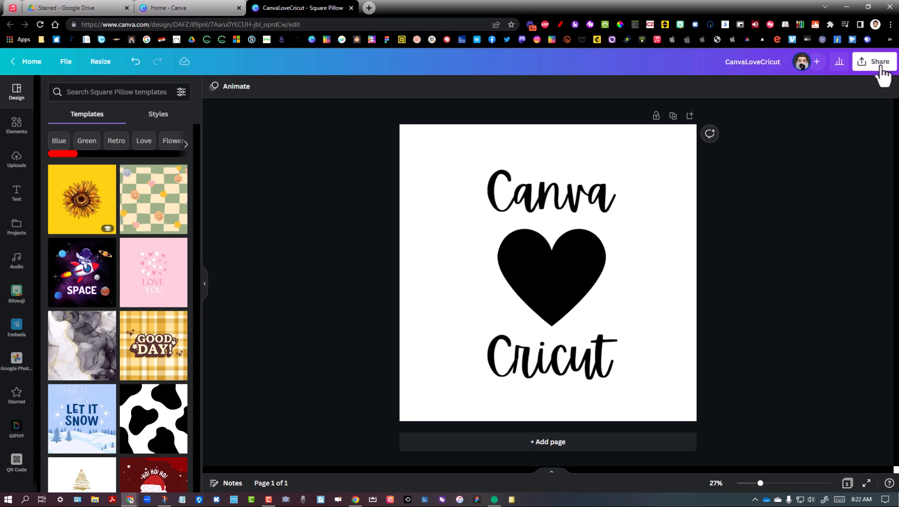
Download the design as a PNG at size 1
{"action": "left_click", "coordinate": [879, 64]}
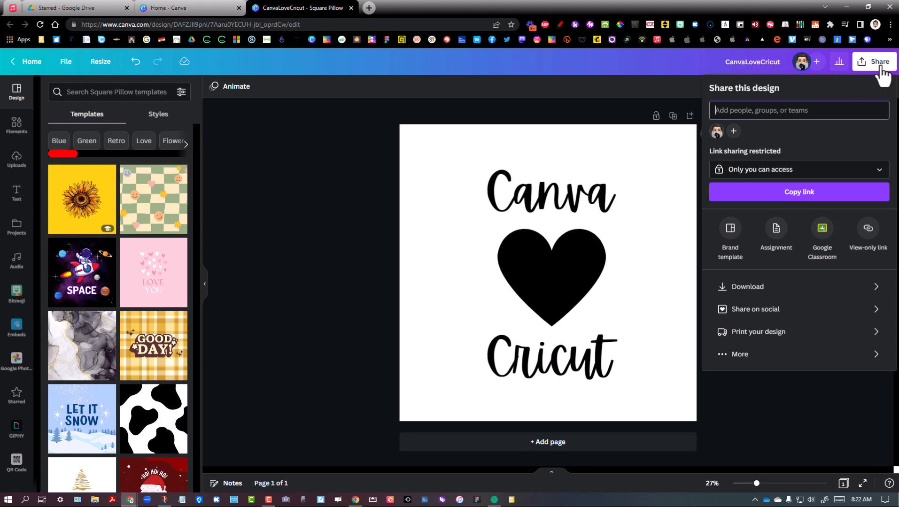
{"action": "left_click", "coordinate": [851, 296]}
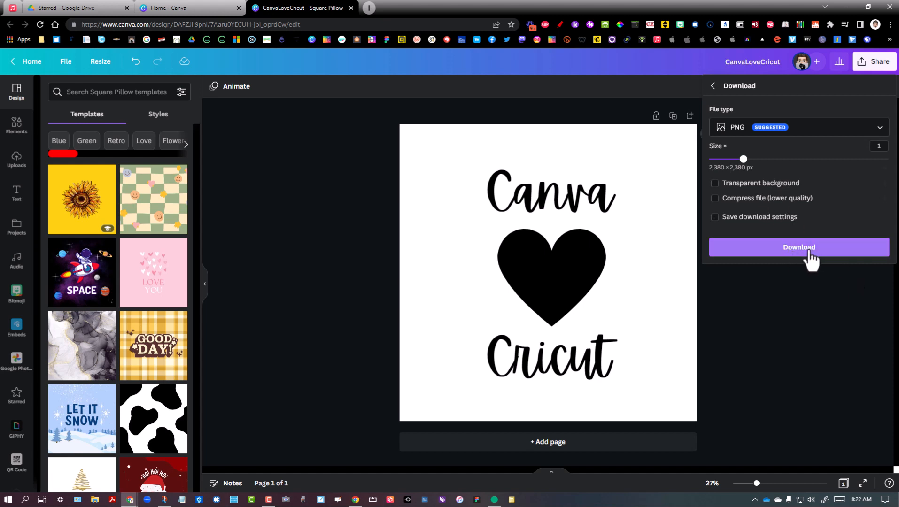
{"action": "left_click", "coordinate": [780, 246]}
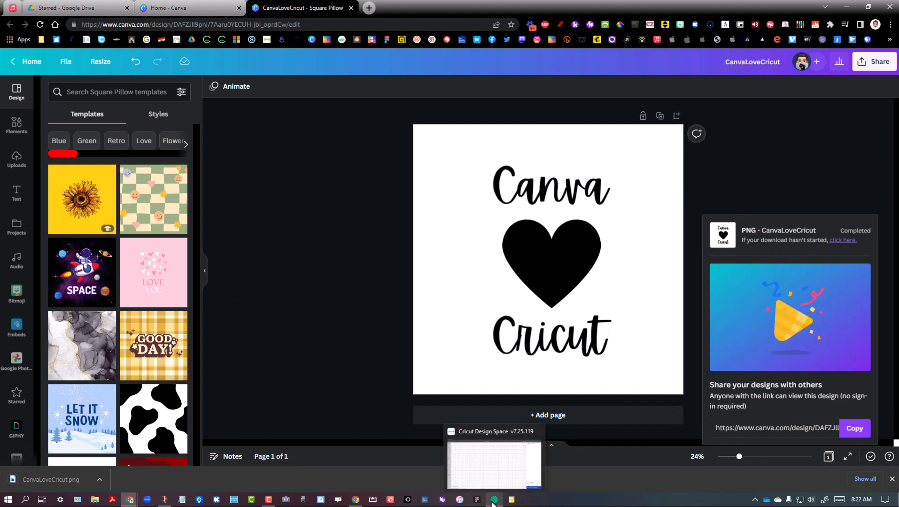
Switch to Cricut Design Space and upload the CanvaLoveCricut image from Downloads with the Simple image type
{"action": "left_click", "coordinate": [493, 501]}
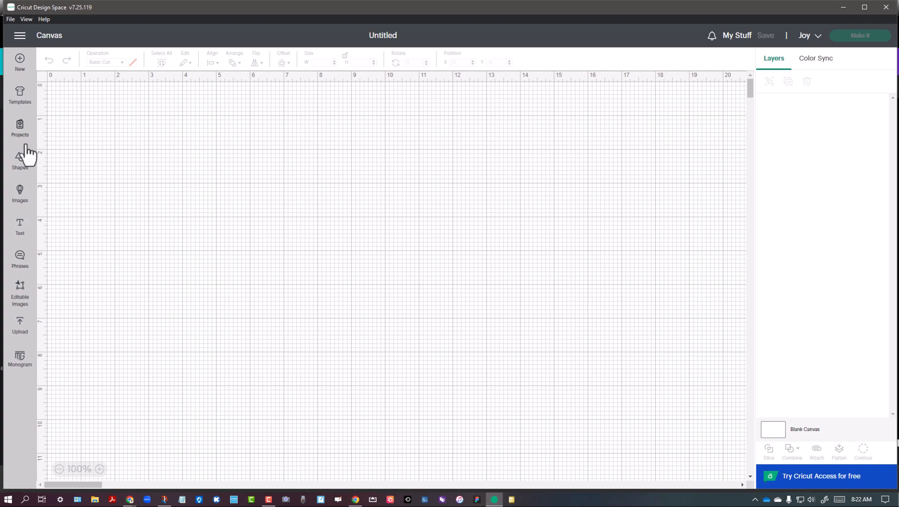
{"action": "left_click", "coordinate": [21, 329]}
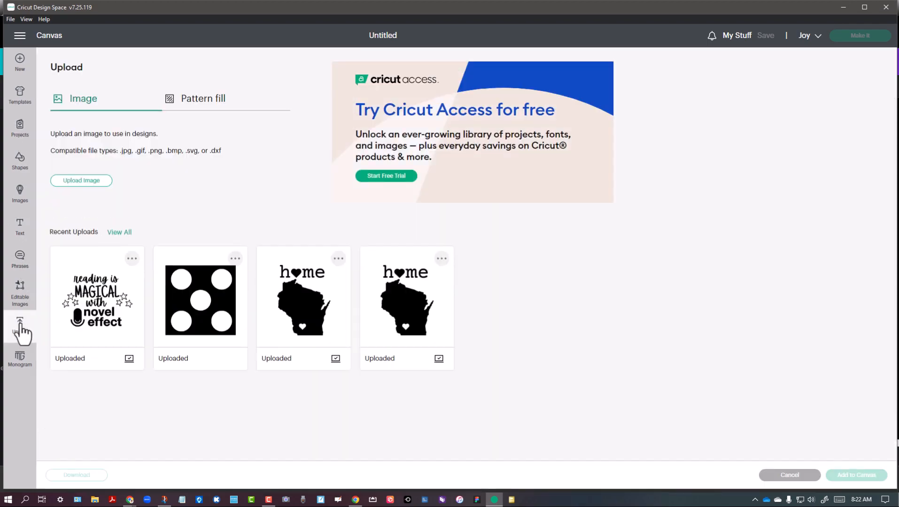
{"action": "left_click", "coordinate": [76, 181]}
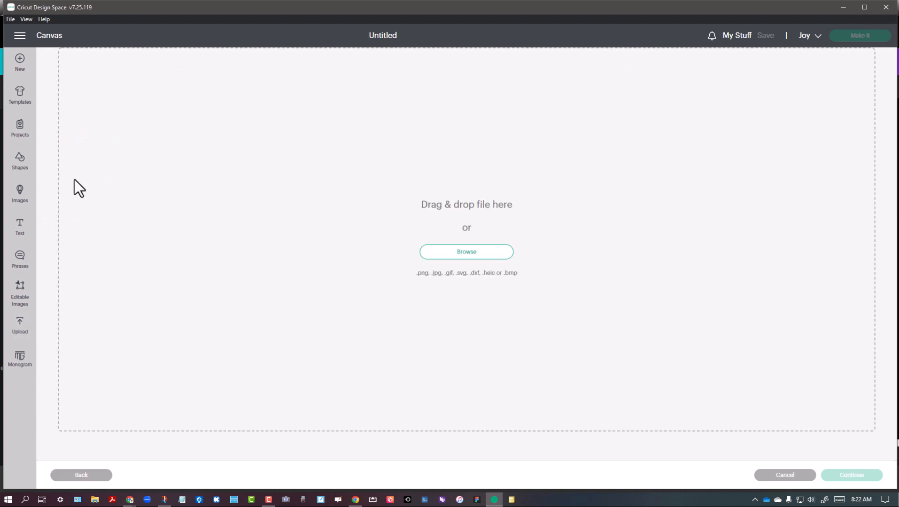
{"action": "left_click", "coordinate": [457, 257]}
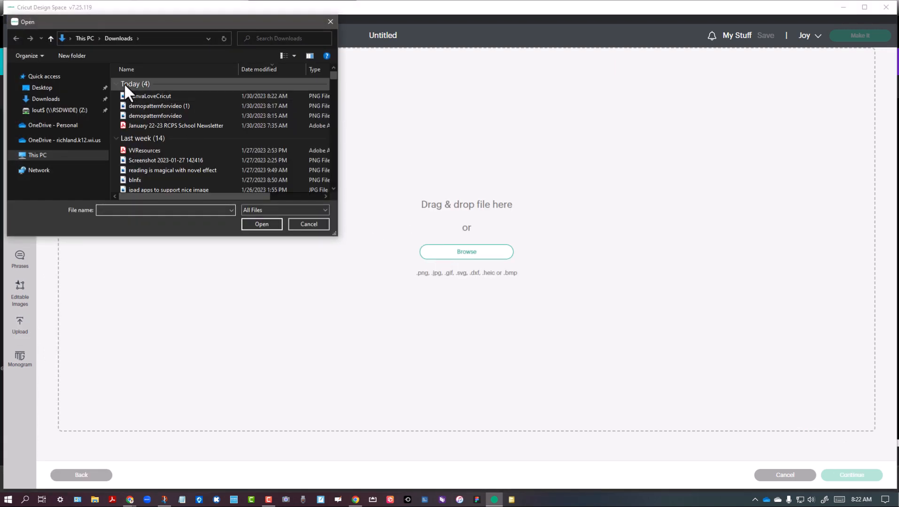
{"action": "left_click", "coordinate": [157, 97]}
{"action": "left_click", "coordinate": [262, 224]}
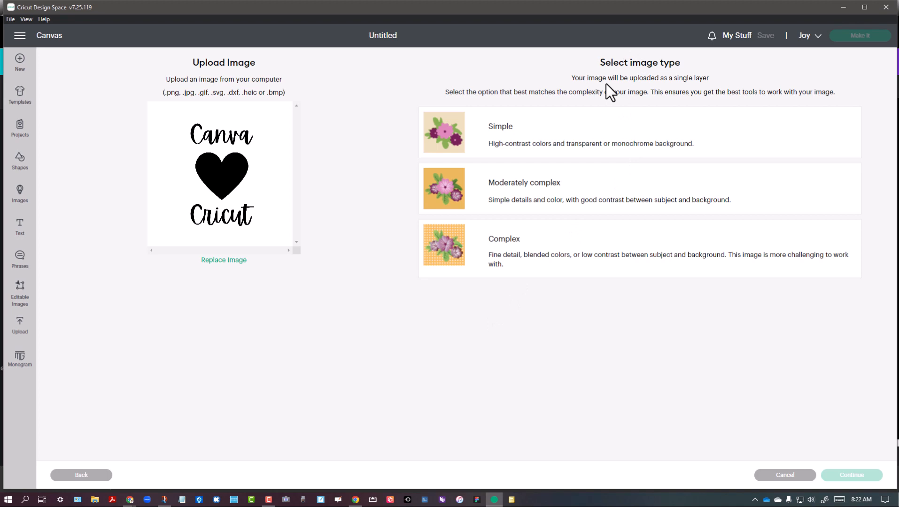
{"action": "left_click", "coordinate": [517, 141]}
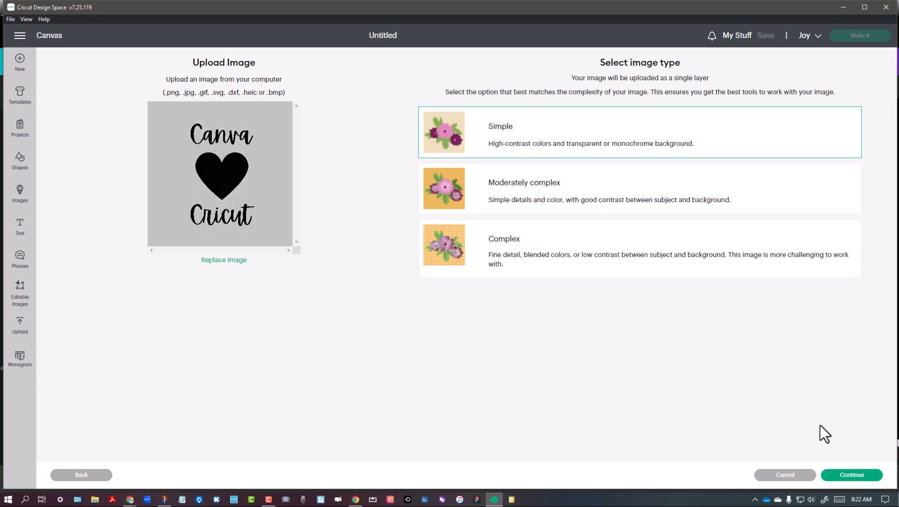
{"action": "left_click", "coordinate": [853, 475]}
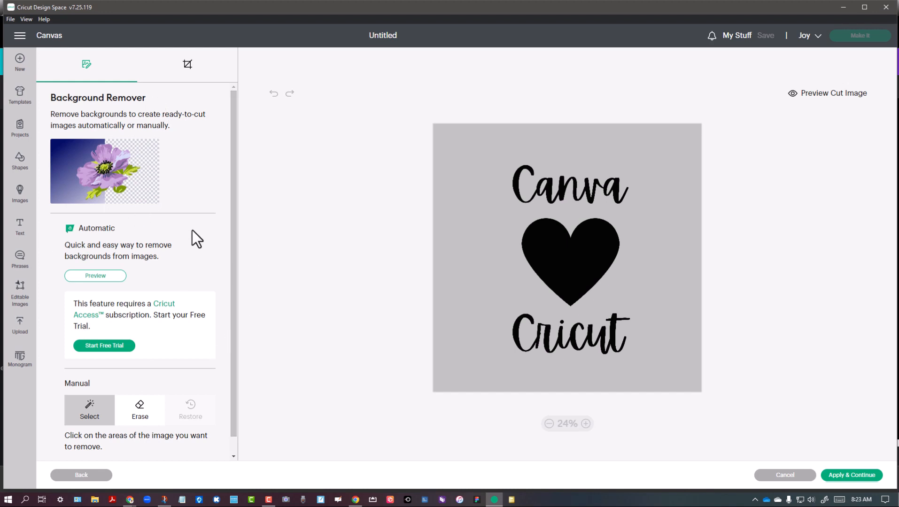
Manually remove the background around the artwork and inside both letters "a" of Canva, and apply the removal
{"action": "left_click", "coordinate": [86, 409]}
{"action": "left_click", "coordinate": [489, 205]}
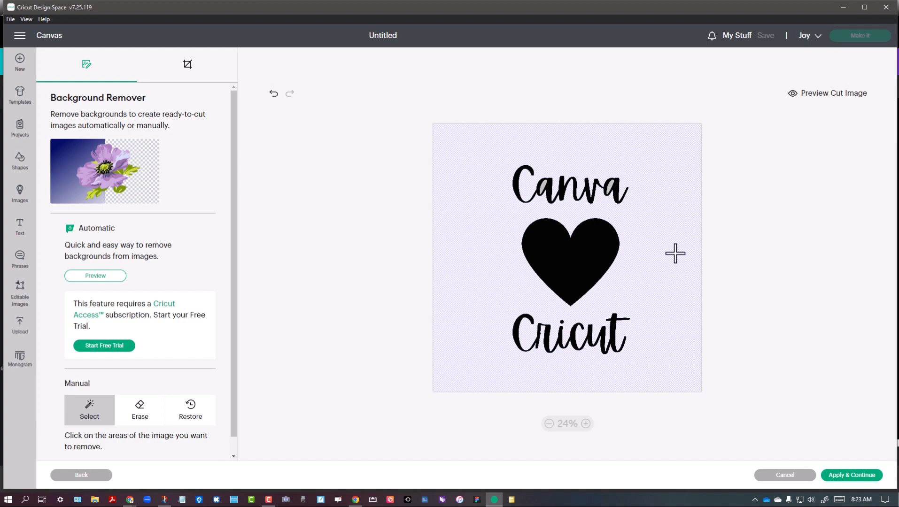
{"action": "left_click", "coordinate": [586, 424]}
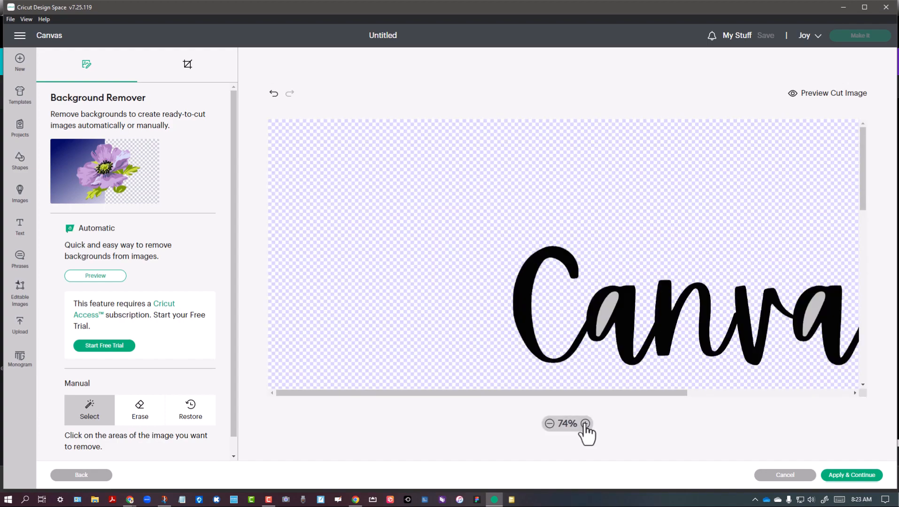
{"action": "left_click", "coordinate": [606, 310]}
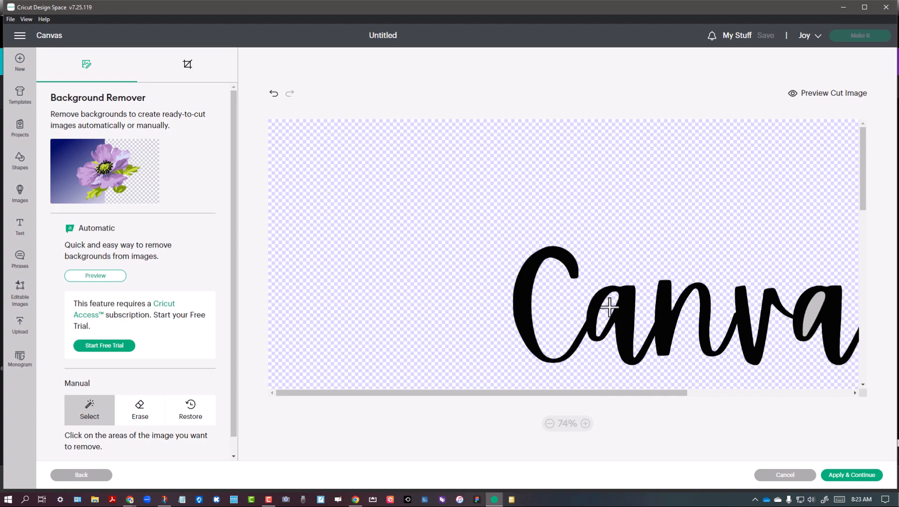
{"action": "left_click", "coordinate": [815, 306]}
{"action": "left_click", "coordinate": [549, 424]}
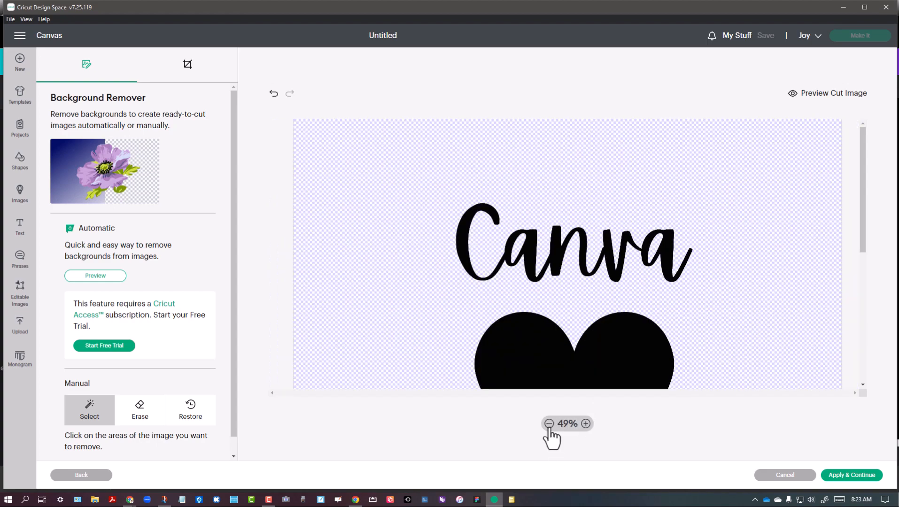
{"action": "left_click", "coordinate": [550, 425]}
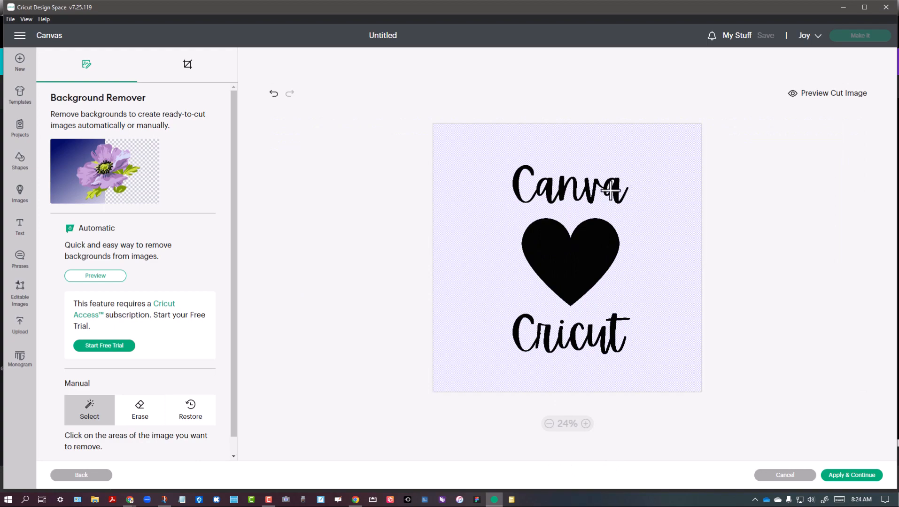
{"action": "left_click", "coordinate": [853, 476]}
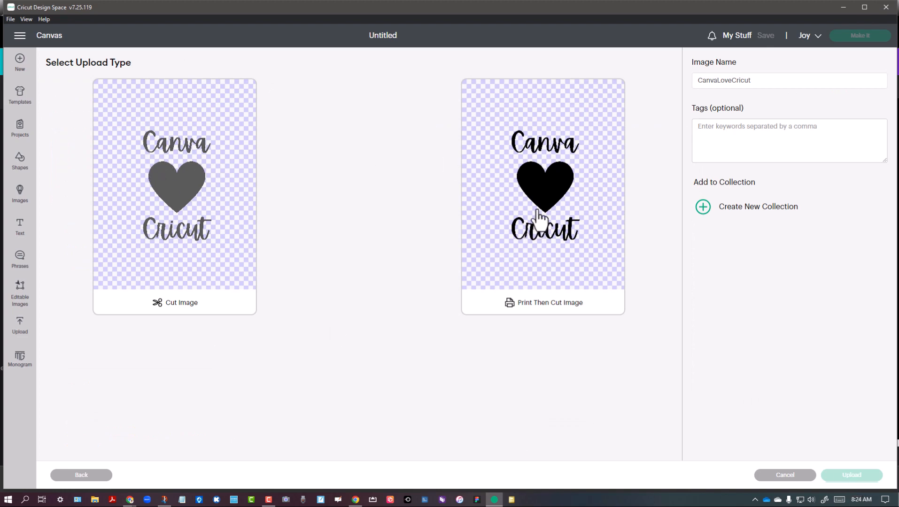
Upload the cleaned artwork as a Cut Image and add it to the canvas
{"action": "left_click", "coordinate": [191, 206]}
{"action": "left_click", "coordinate": [852, 475]}
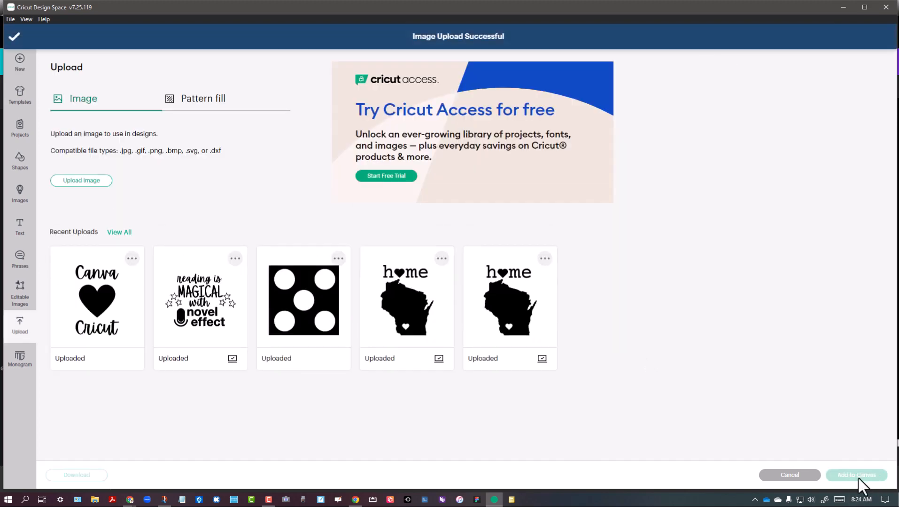
{"action": "left_click", "coordinate": [92, 294]}
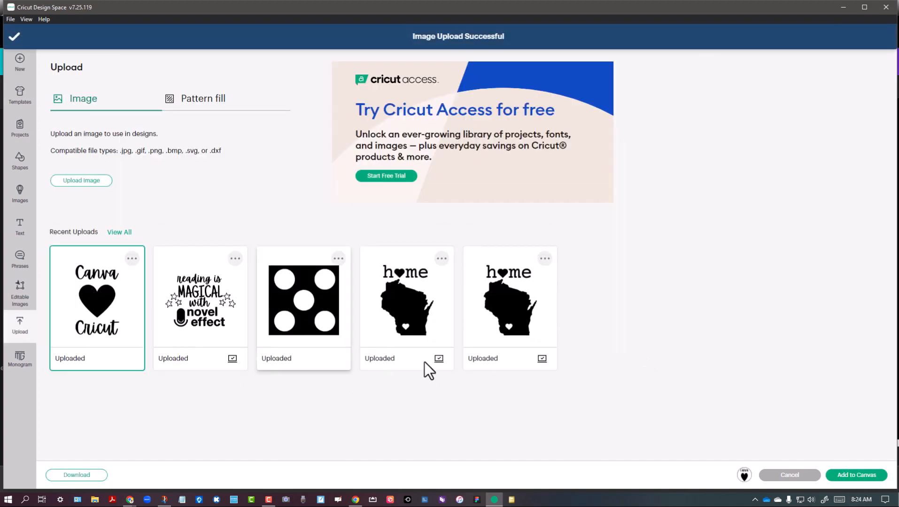
{"action": "left_click", "coordinate": [859, 478]}
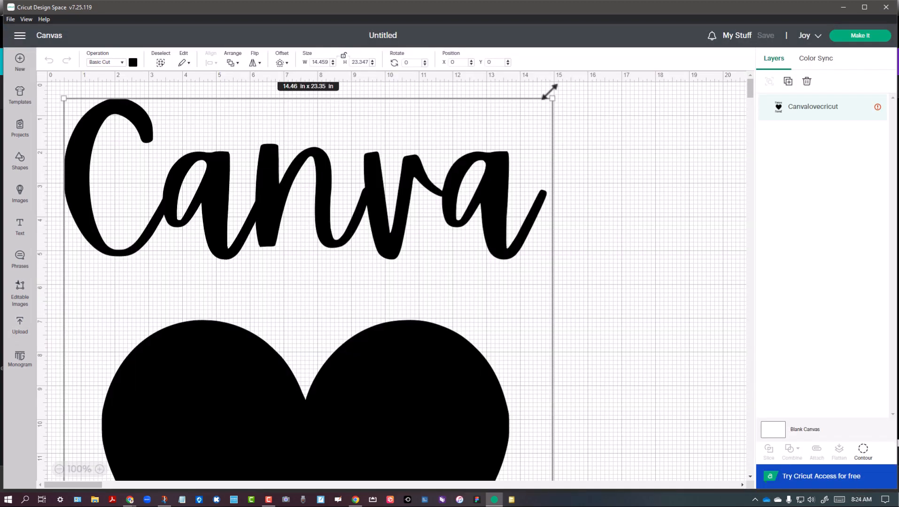
Shrink the artwork proportionally to about 4.8 × 7.8 in and place it in the upper-left corner of the canvas grid
{"action": "left_click_drag", "start_coordinate": [552, 99], "coordinate": [290, 165]}
{"action": "left_click_drag", "start_coordinate": [368, 124], "coordinate": [226, 147]}
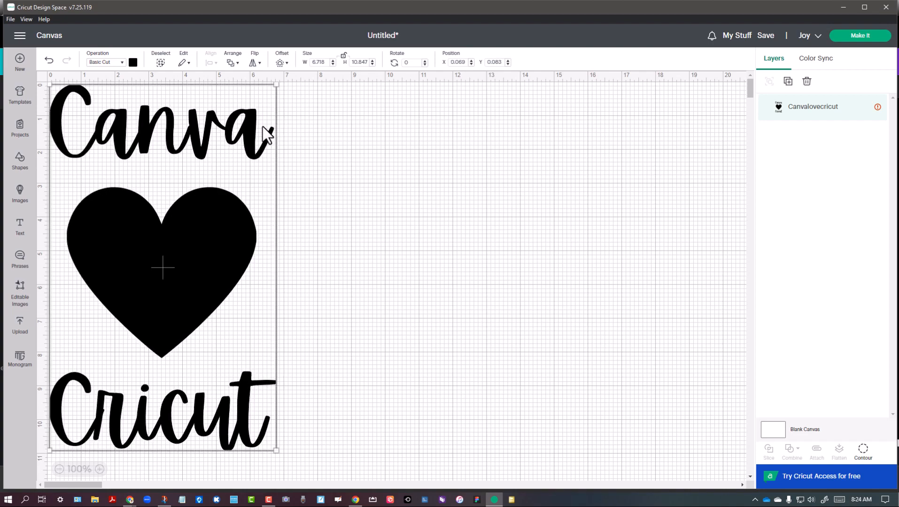
{"action": "left_click_drag", "start_coordinate": [276, 86], "coordinate": [201, 159]}
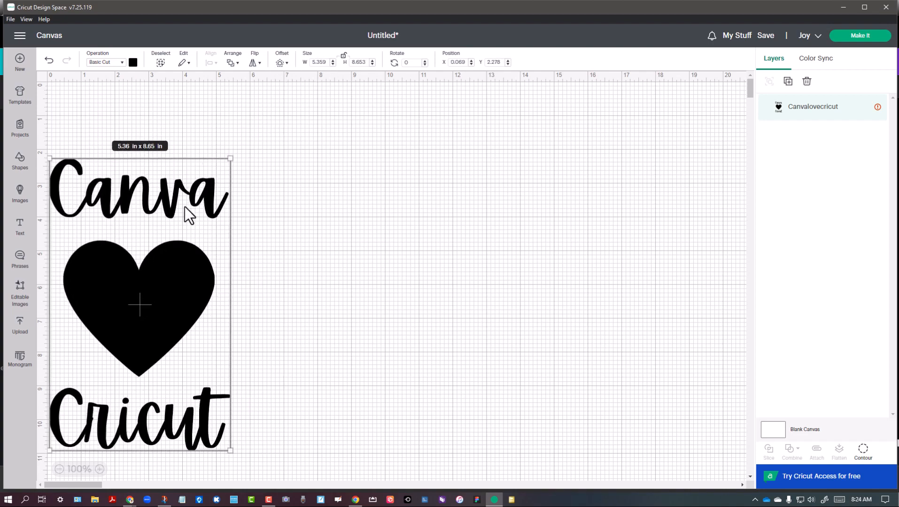
{"action": "left_click_drag", "start_coordinate": [184, 206], "coordinate": [182, 145]}
{"action": "left_click_drag", "start_coordinate": [231, 85], "coordinate": [197, 111]}
{"action": "left_click_drag", "start_coordinate": [190, 165], "coordinate": [189, 143]}
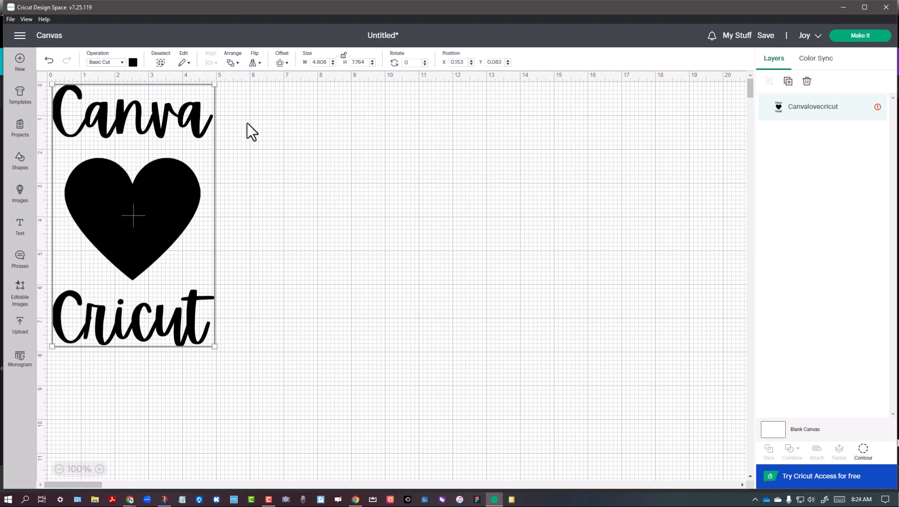
Save the project with the title CanvaLove
{"action": "left_click", "coordinate": [766, 37]}
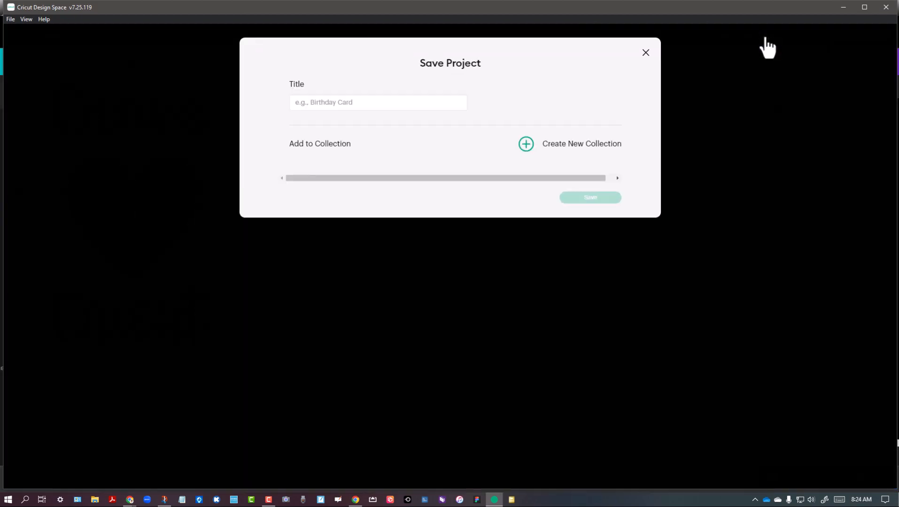
{"action": "left_click", "coordinate": [324, 103]}
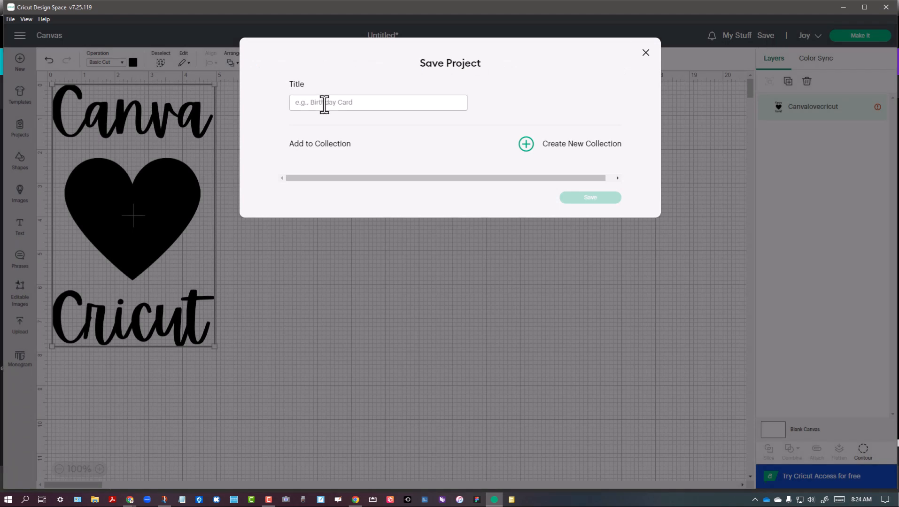
{"action": "type", "text": "CanvaLove"}
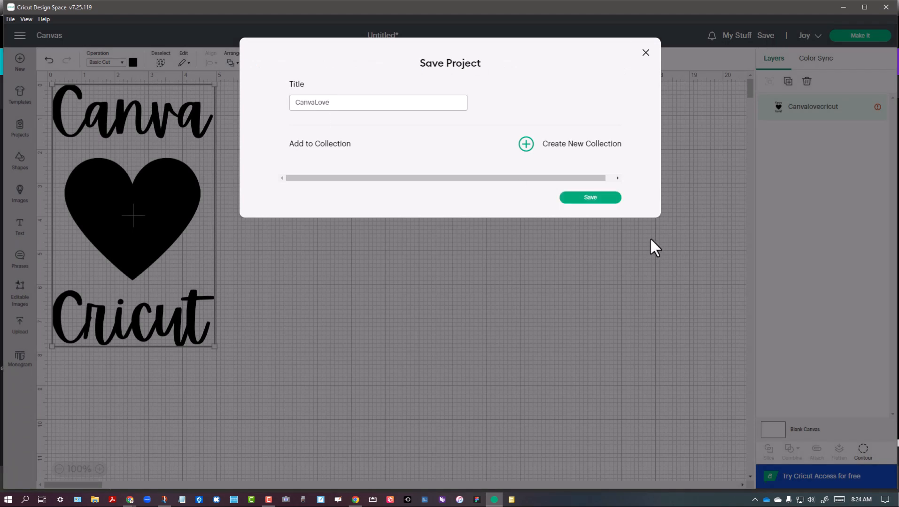
{"action": "left_click", "coordinate": [610, 198]}
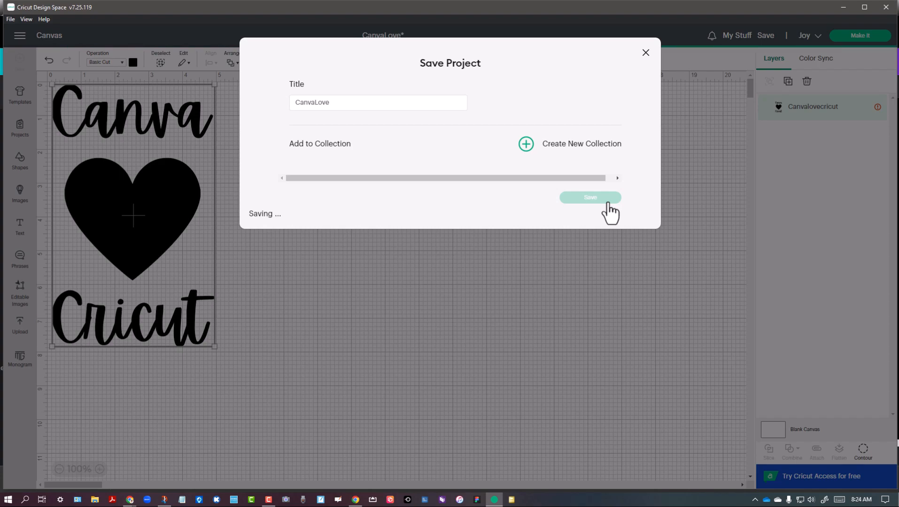